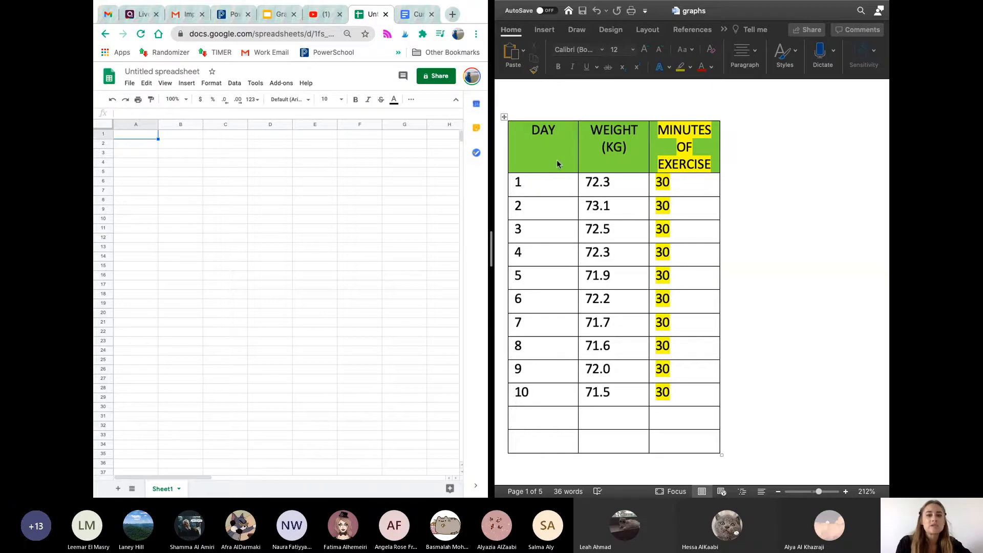
Enter the column headers Day in cell A1 and Weight in cell B1 of the blank spreadsheet.
{"action": "left_click", "coordinate": [583, 163]}
{"action": "left_click", "coordinate": [583, 164]}
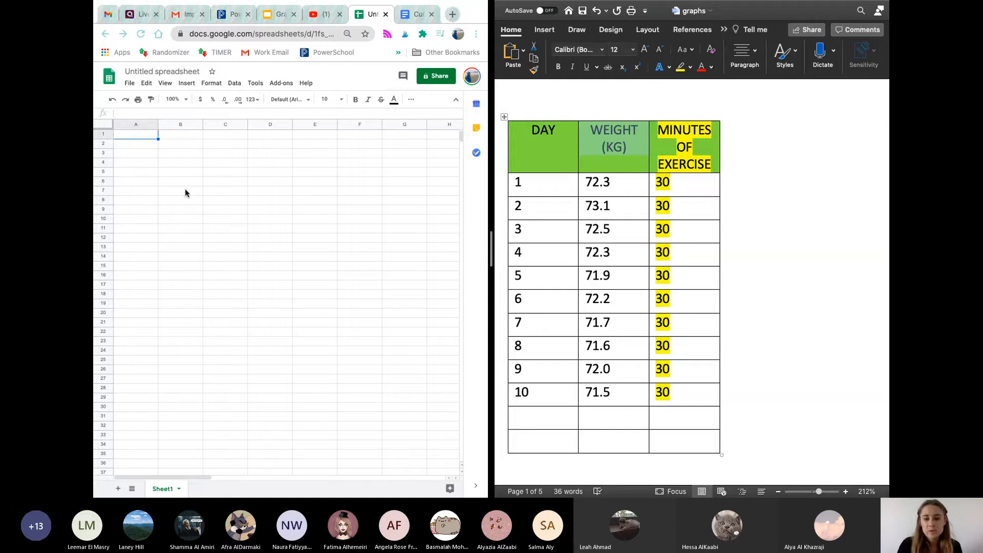
{"action": "left_click", "coordinate": [143, 134]}
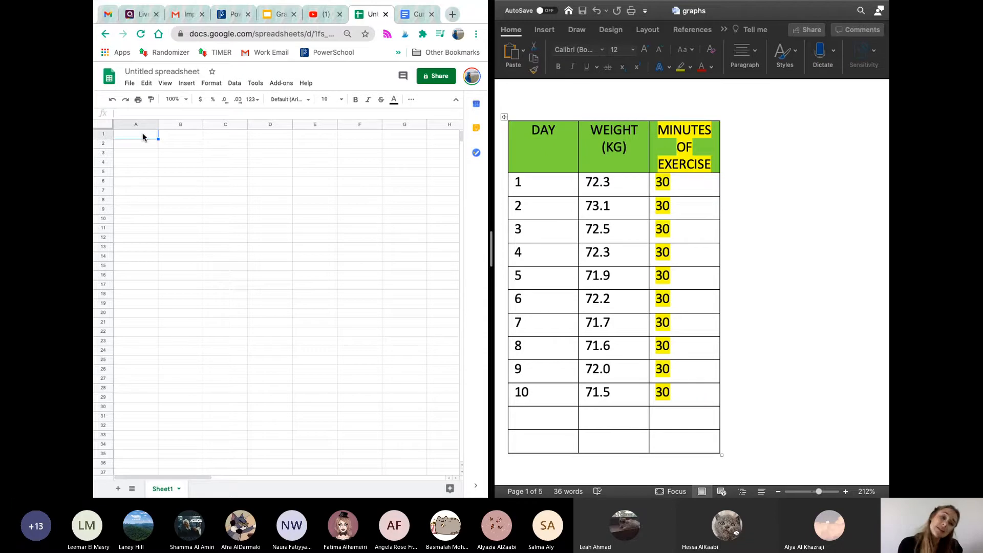
{"action": "type", "text": "Day"}
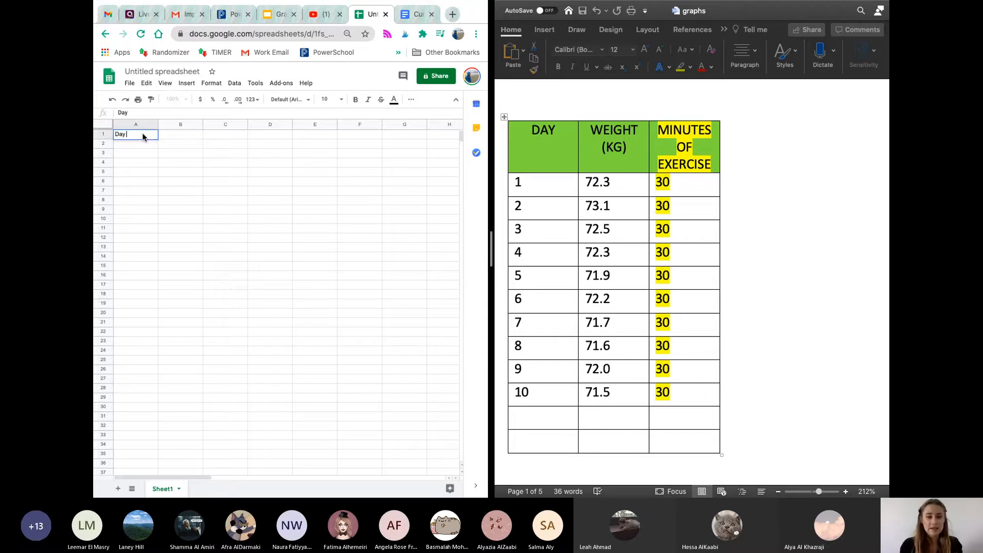
{"action": "key", "text": "Tab"}
{"action": "type", "text": "Weight"}
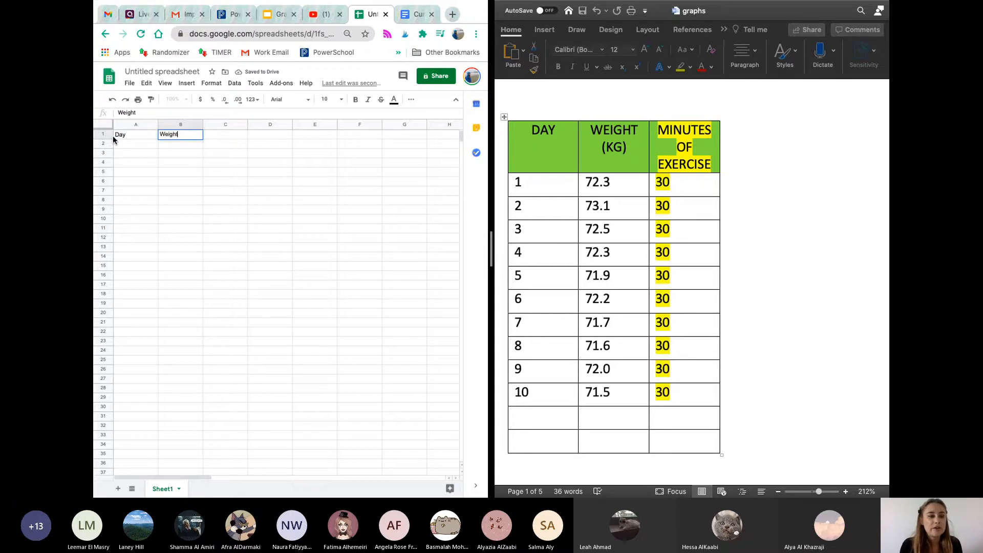
Number the days 1 to 10 down the Day column in cells A2 to A11.
{"action": "left_click", "coordinate": [124, 145]}
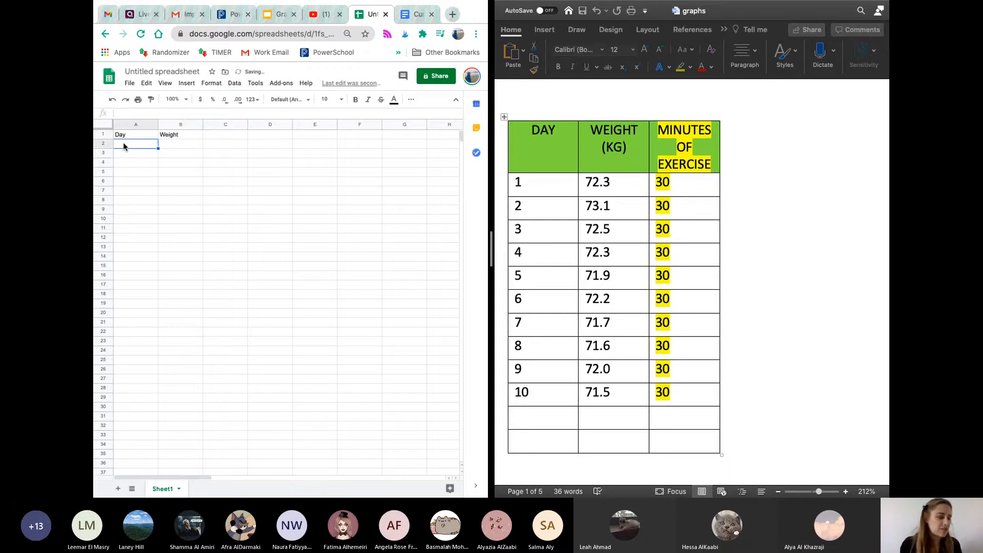
{"action": "type", "text": "1"}
{"action": "key", "text": "Return"}
{"action": "type", "text": "2"}
{"action": "key", "text": "Return"}
{"action": "type", "text": "3"}
{"action": "key", "text": "Return"}
{"action": "type", "text": "4"}
{"action": "key", "text": "Return"}
{"action": "type", "text": "5"}
{"action": "key", "text": "Return"}
{"action": "type", "text": "6"}
{"action": "key", "text": "Return"}
{"action": "type", "text": "7"}
{"action": "key", "text": "Return"}
{"action": "type", "text": "8"}
{"action": "key", "text": "Return"}
{"action": "type", "text": "9"}
{"action": "key", "text": "Return"}
{"action": "type", "text": "10"}
Enter the weights 72.4, 73.1, 72.5, 72.3 and 71.9 for days 1 to 5 in the Weight column.
{"action": "left_click", "coordinate": [177, 143]}
{"action": "type", "text": "72.4"}
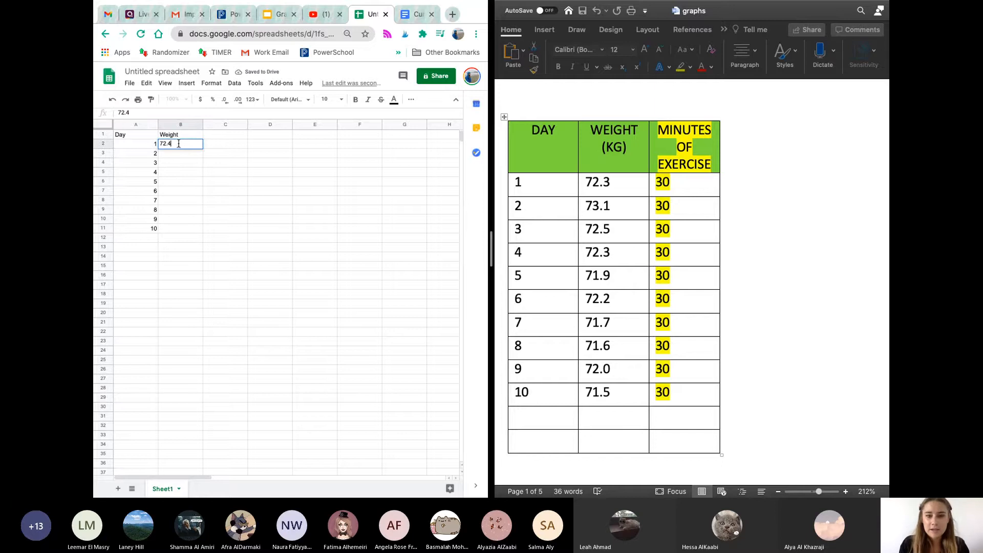
{"action": "key", "text": "Return"}
{"action": "type", "text": "73.1"}
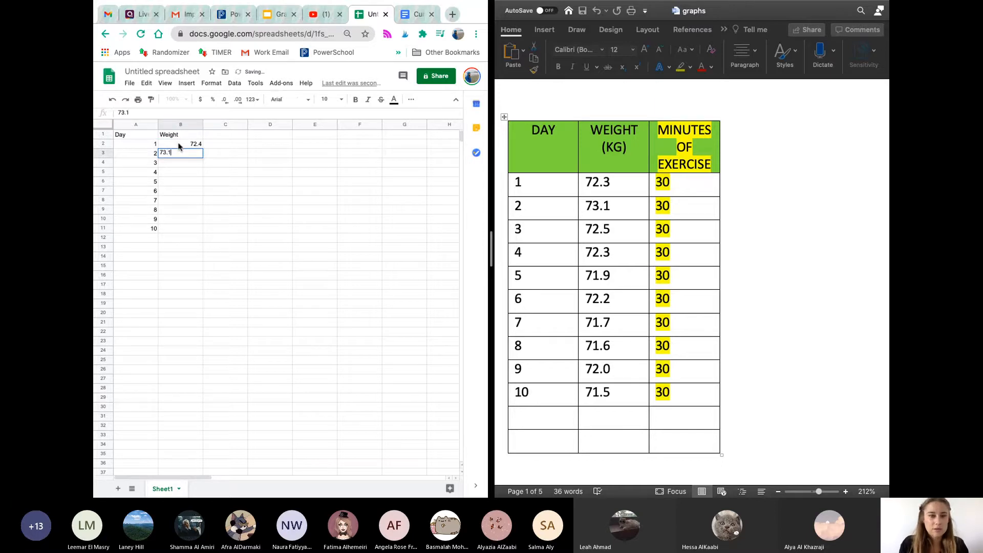
{"action": "key", "text": "Return"}
{"action": "type", "text": "72.5"}
{"action": "key", "text": "Return"}
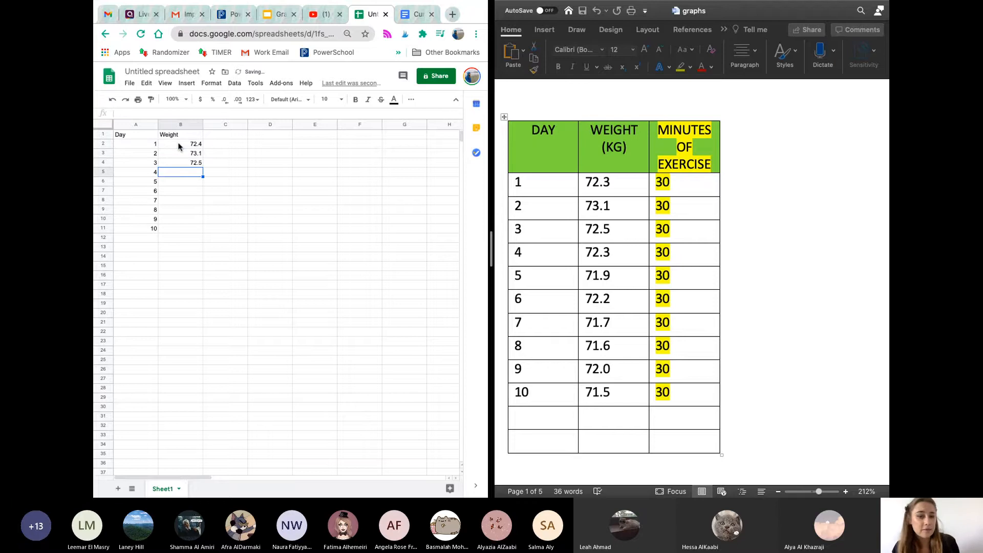
{"action": "type", "text": "72.3"}
{"action": "key", "text": "Return"}
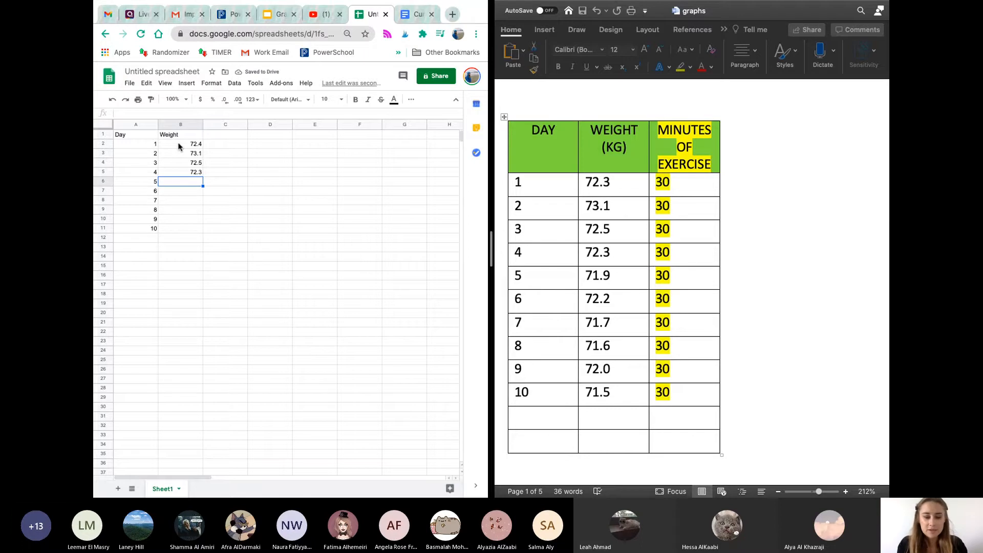
{"action": "type", "text": "71.9"}
{"action": "key", "text": "Return"}
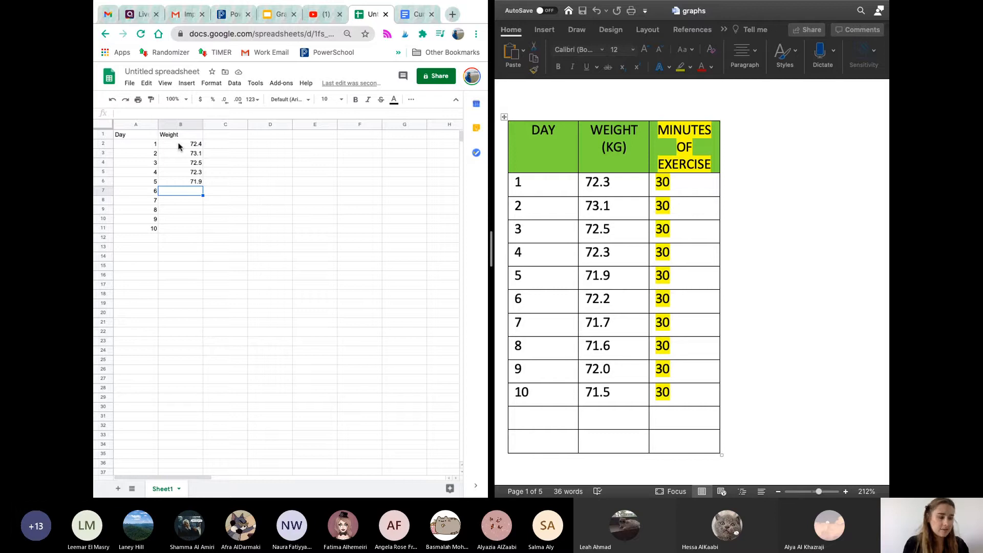
Enter the weights 72.2, 71.7, 71.6, 72.0 and 71.5 for days 6 to 10 in the Weight column.
{"action": "type", "text": "72.2"}
{"action": "key", "text": "Return"}
{"action": "type", "text": "71.7"}
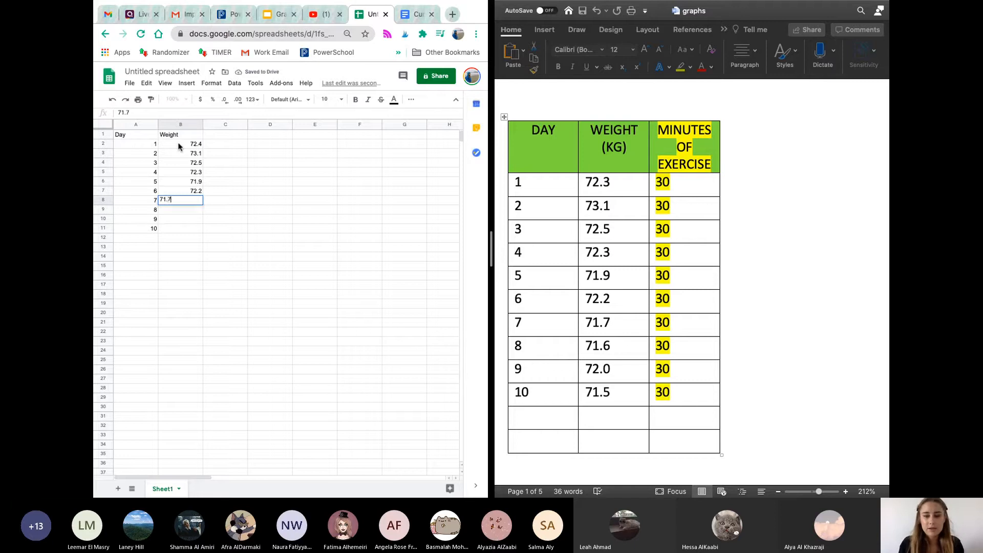
{"action": "key", "text": "Return"}
{"action": "type", "text": "71.6"}
{"action": "key", "text": "Return"}
{"action": "type", "text": "72.0"}
{"action": "key", "text": "Return"}
{"action": "type", "text": "71.5"}
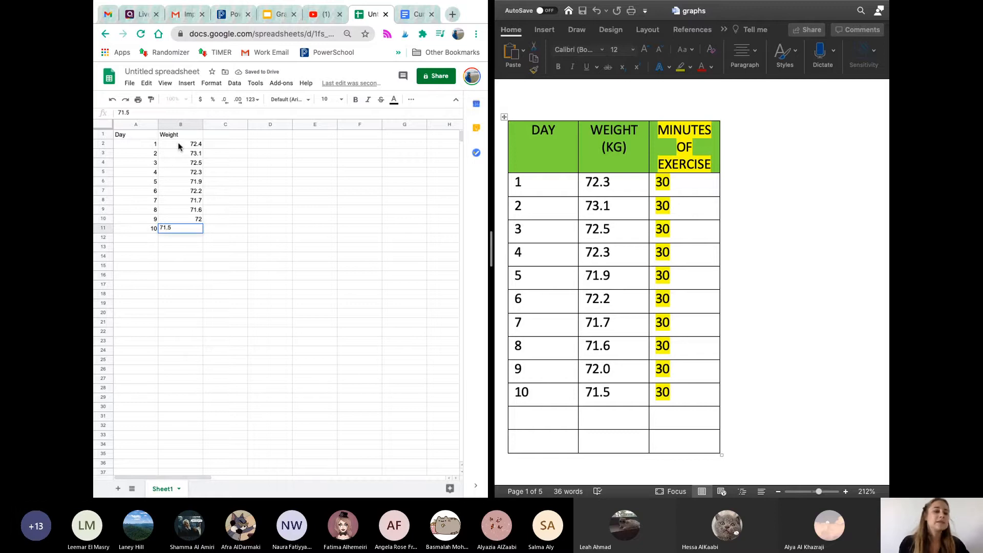
{"action": "left_click", "coordinate": [210, 234]}
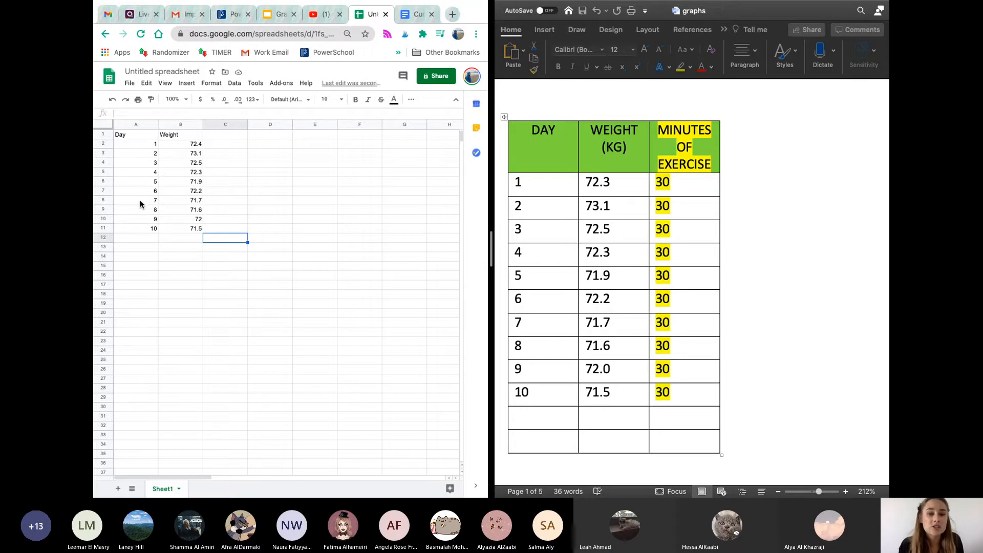
Correct the weight for day 1 in cell B2 to 72.3 to match the source table.
{"action": "left_click", "coordinate": [183, 256]}
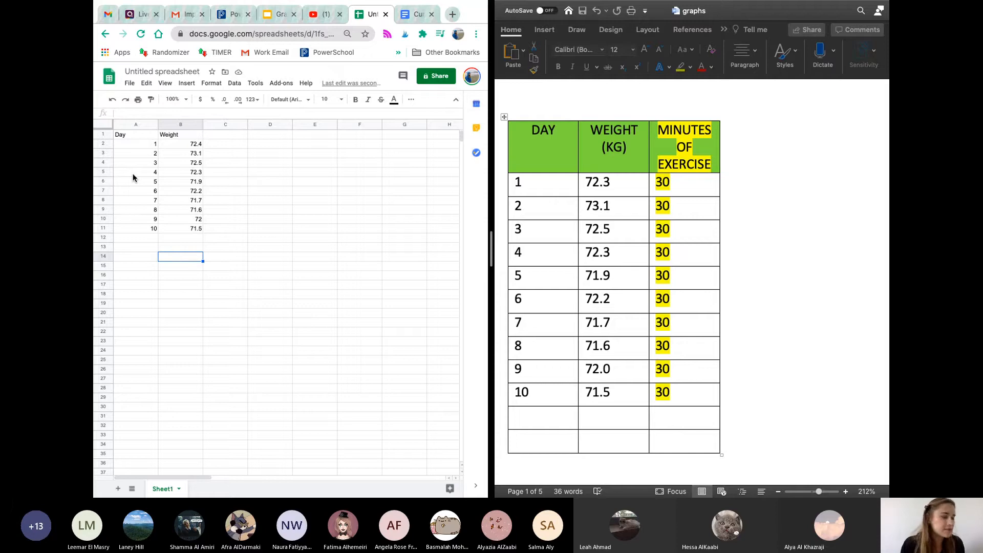
{"action": "left_click", "coordinate": [189, 209]}
{"action": "left_click", "coordinate": [196, 145]}
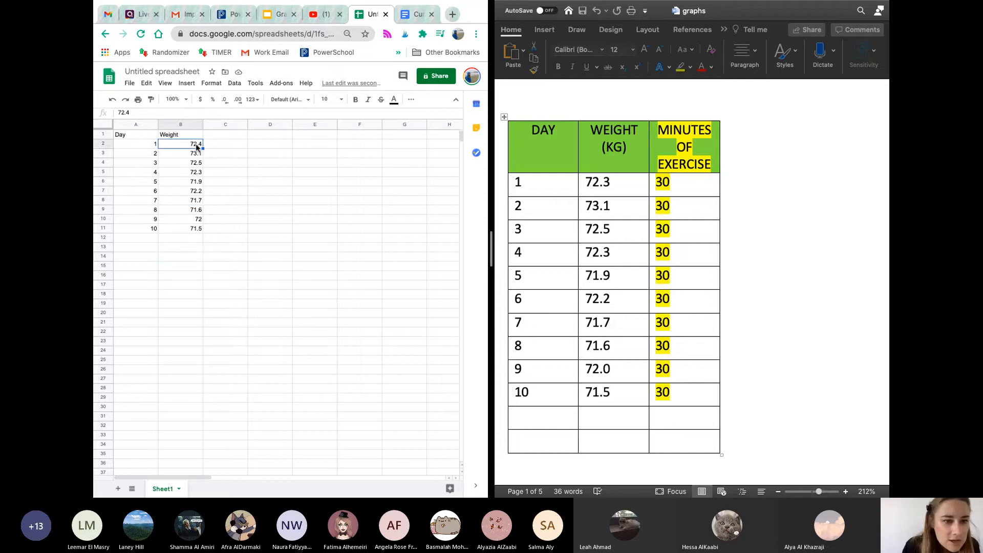
{"action": "type", "text": "72.3"}
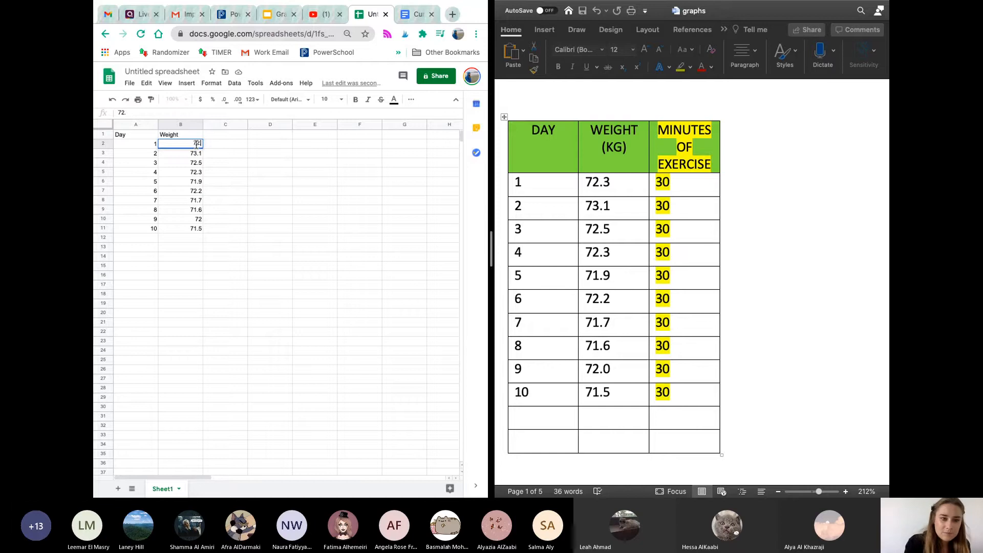
{"action": "left_click", "coordinate": [216, 156]}
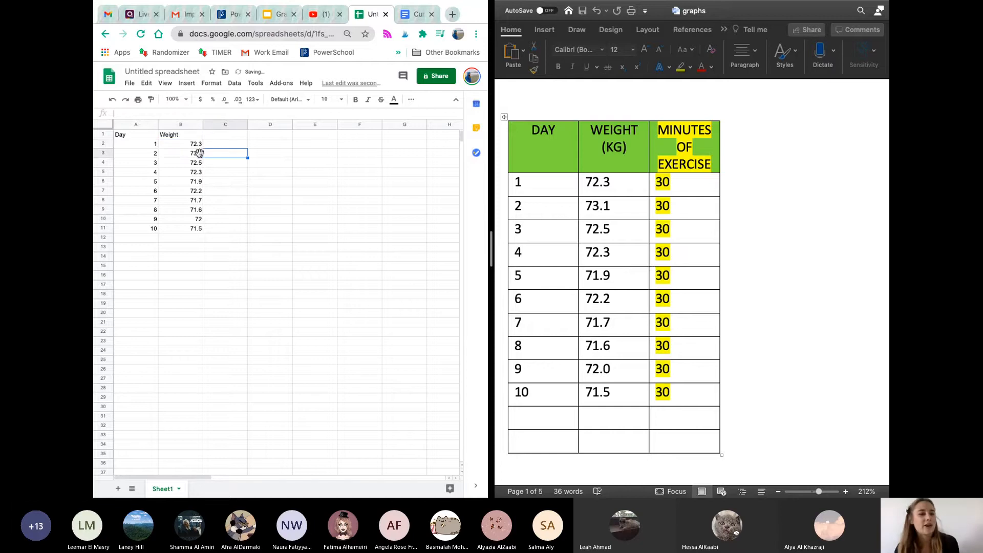
Insert a line chart from the Day and Weight data in A1:B11.
{"action": "left_click_drag", "start_coordinate": [136, 134], "coordinate": [176, 229]}
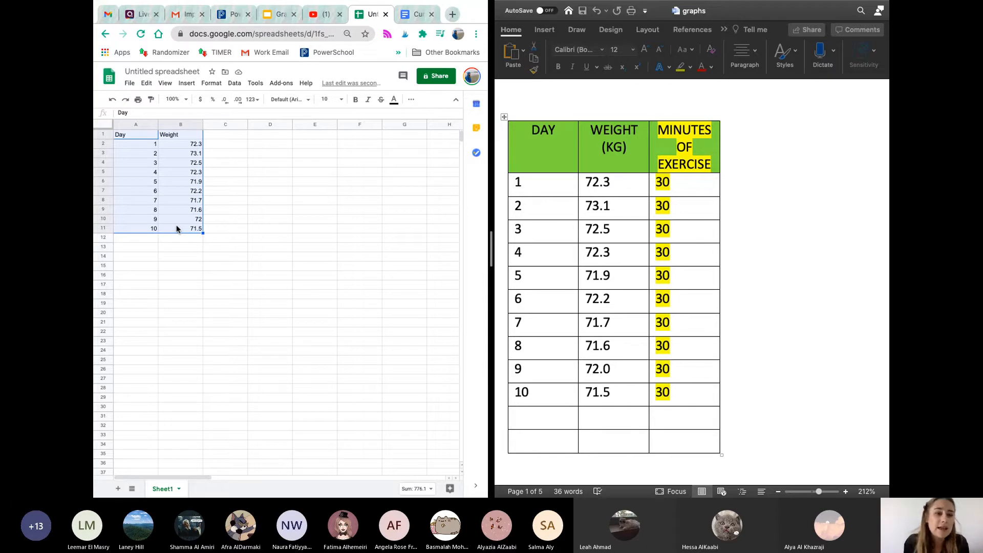
{"action": "left_click", "coordinate": [188, 83]}
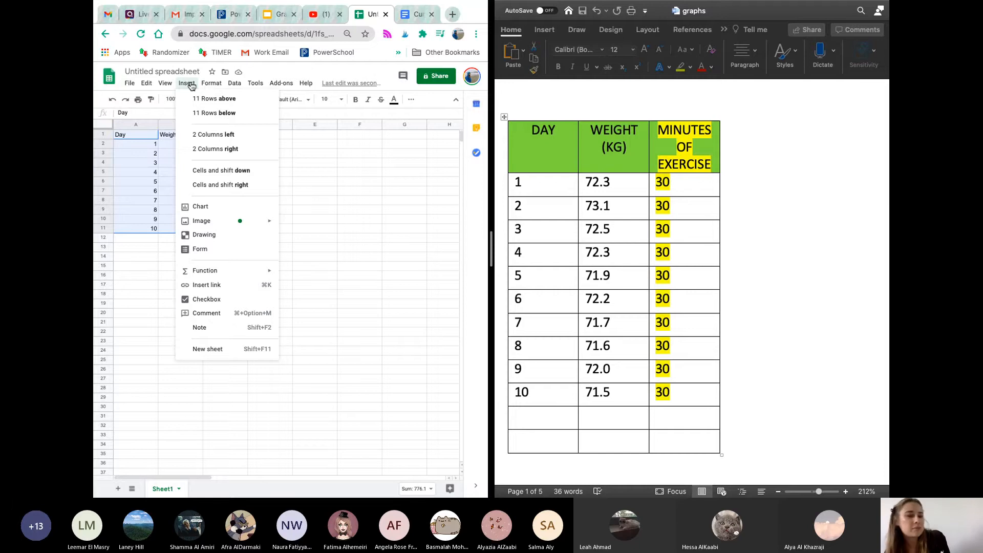
{"action": "left_click", "coordinate": [214, 206]}
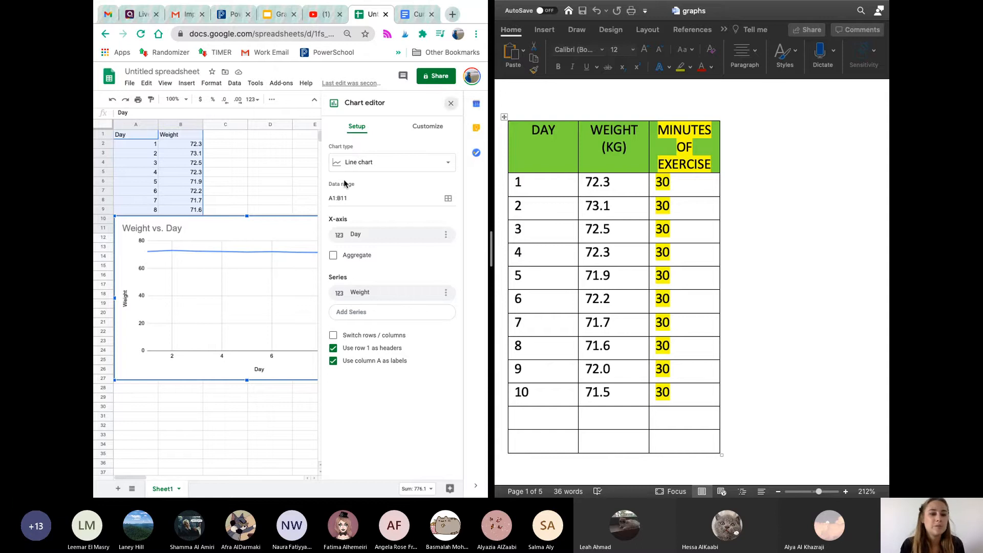
Close the chart editor and move the chart into the empty area below the data table.
{"action": "left_click", "coordinate": [451, 104]}
{"action": "left_click", "coordinate": [323, 255]}
{"action": "left_click_drag", "start_coordinate": [317, 238], "coordinate": [338, 286]}
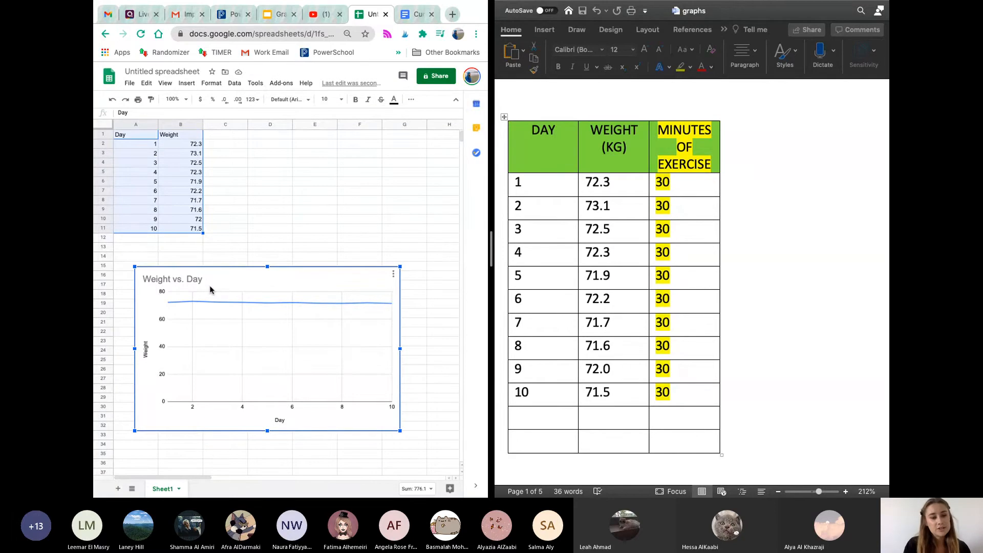
Reopen the chart editor and look through the available chart types for the weight data.
{"action": "double_click", "coordinate": [210, 286]}
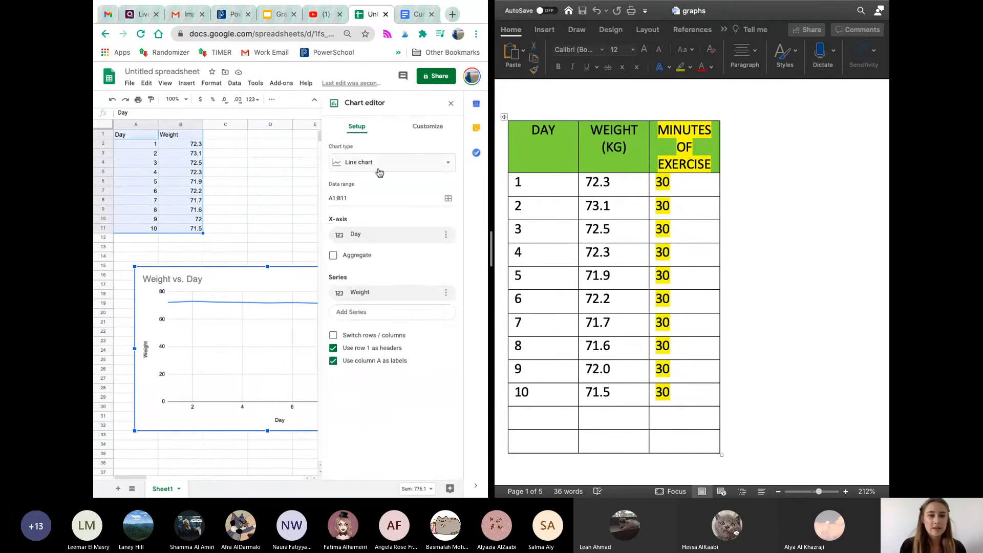
{"action": "left_click", "coordinate": [433, 134]}
{"action": "left_click", "coordinate": [358, 128]}
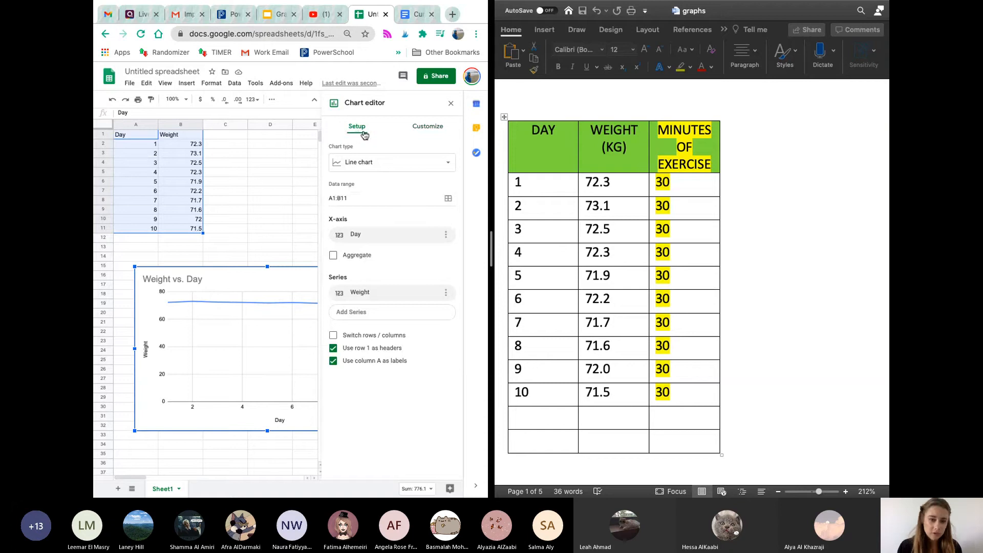
{"action": "left_click", "coordinate": [402, 161]}
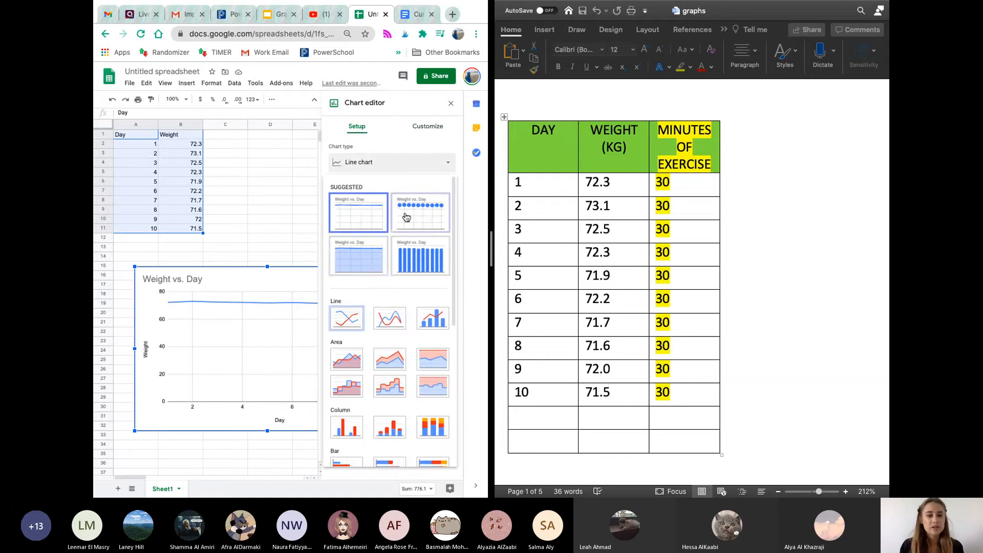
{"action": "scroll", "coordinate": [391, 280], "scroll_direction": "down", "scroll_amount": 3}
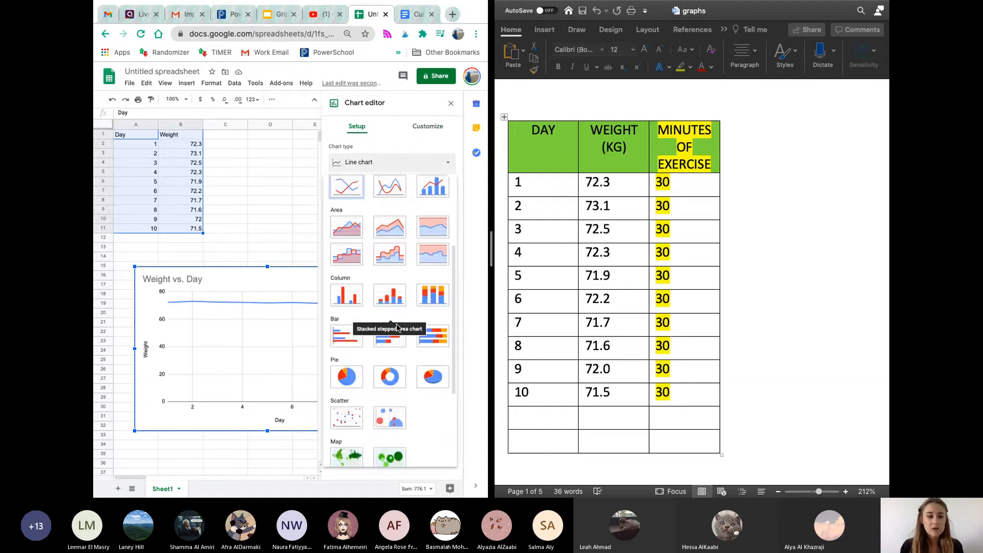
{"action": "scroll", "coordinate": [371, 223], "scroll_direction": "up", "scroll_amount": 3}
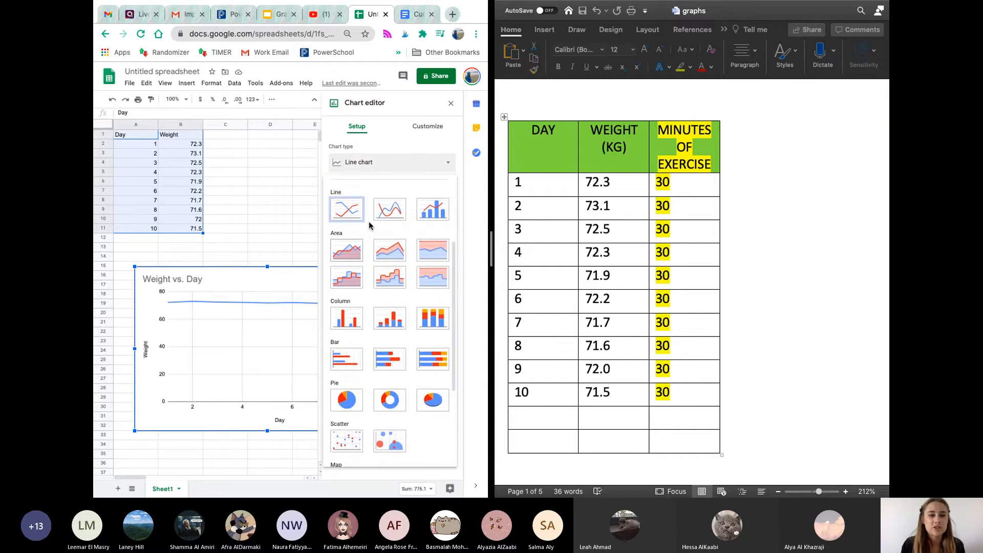
Style the chart with a yellow background and a red border, leaving Smooth and Maximize switched off.
{"action": "left_click", "coordinate": [419, 126]}
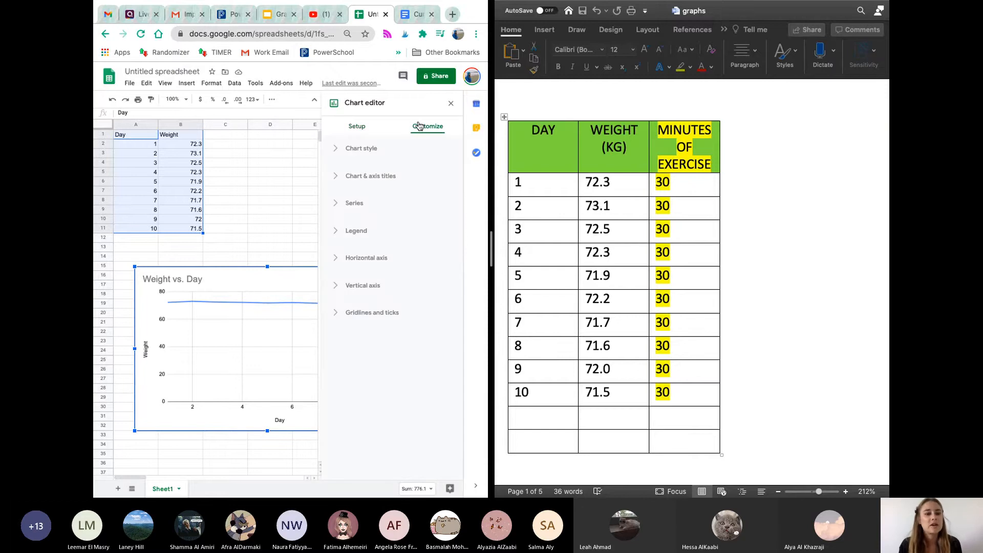
{"action": "left_click", "coordinate": [339, 150]}
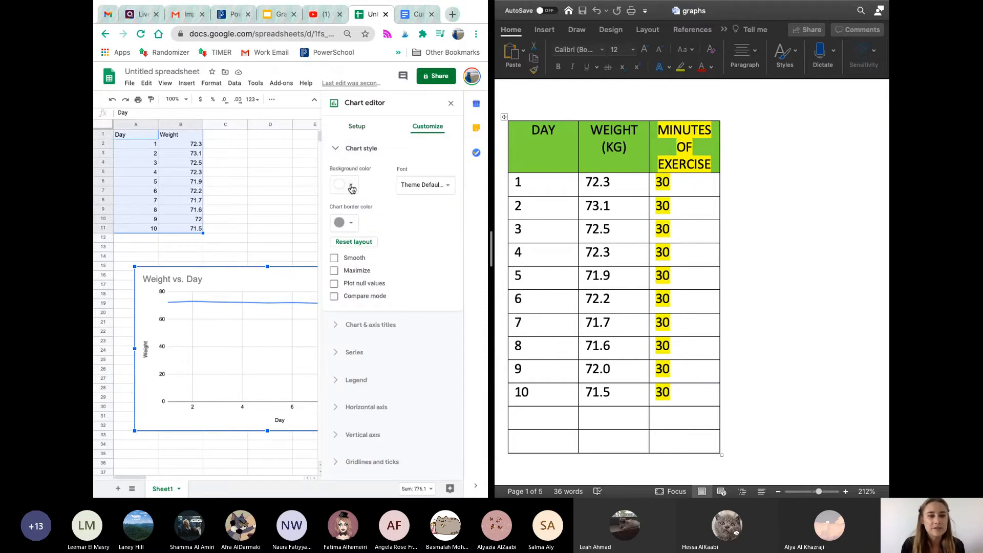
{"action": "left_click", "coordinate": [347, 183]}
{"action": "left_click", "coordinate": [367, 230]}
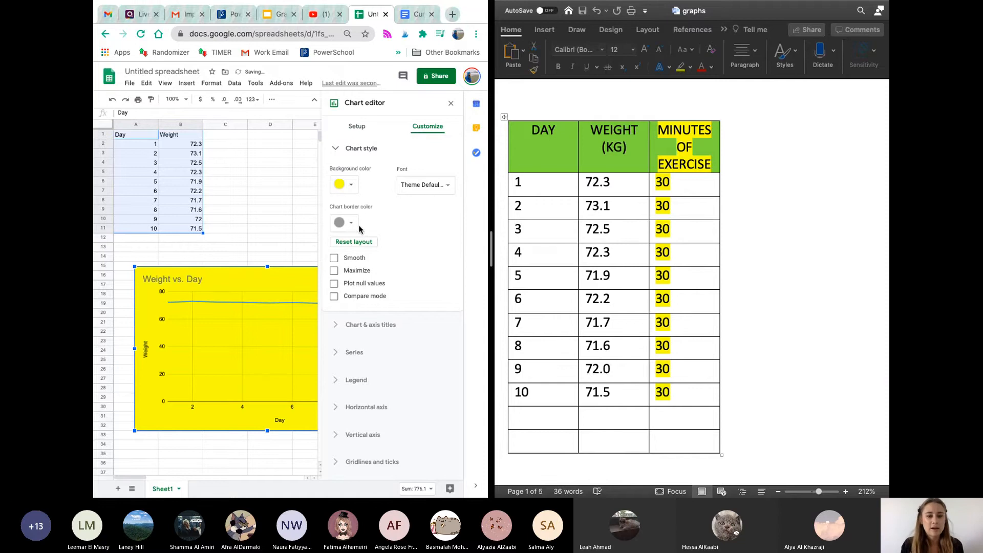
{"action": "left_click", "coordinate": [346, 224]}
{"action": "left_click", "coordinate": [349, 271]}
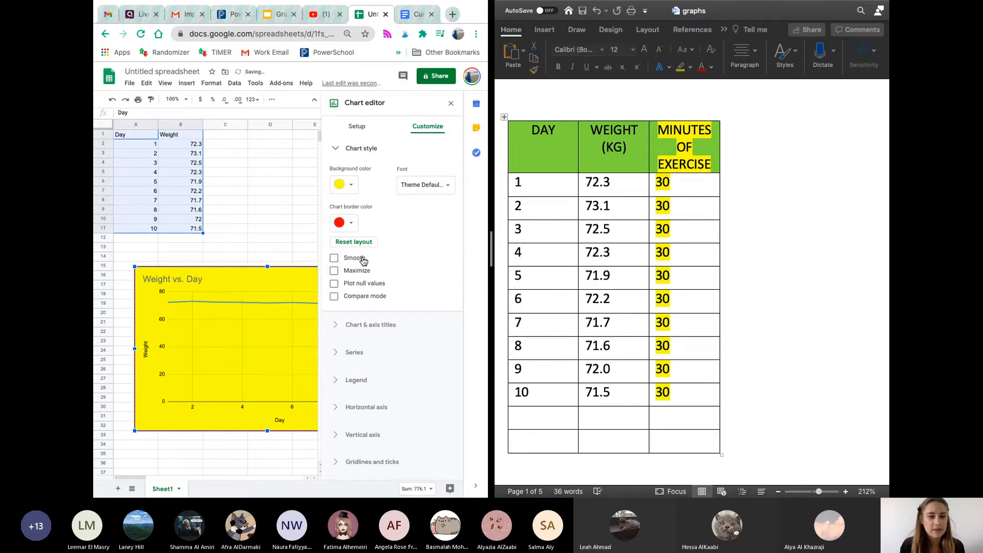
{"action": "left_click", "coordinate": [358, 270]}
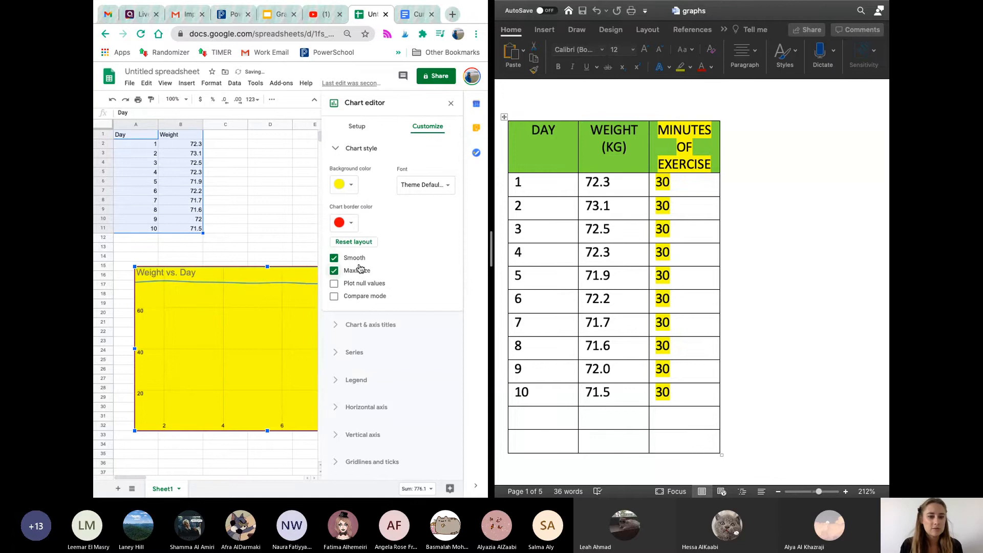
{"action": "left_click", "coordinate": [358, 271]}
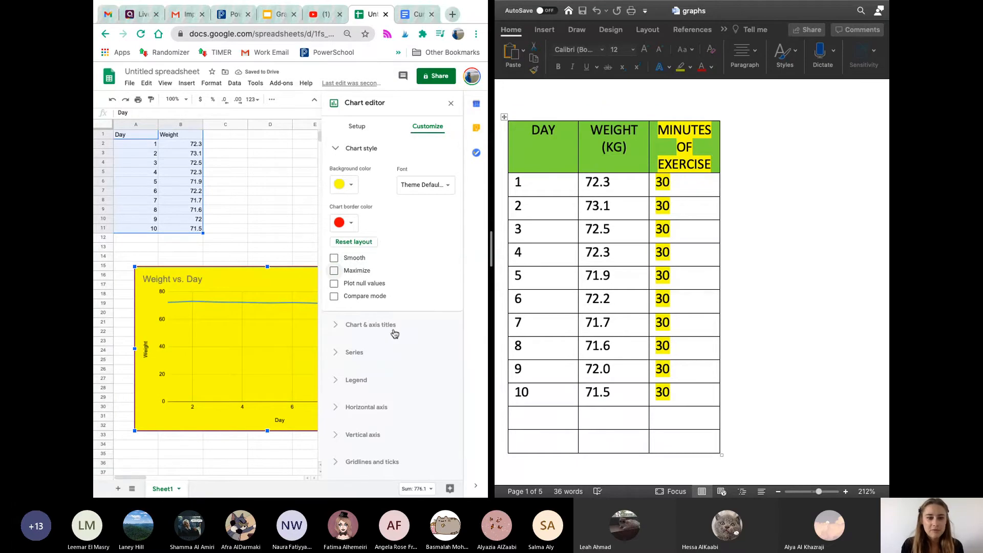
Set the font size of the chart title to 18.
{"action": "left_click", "coordinate": [394, 332]}
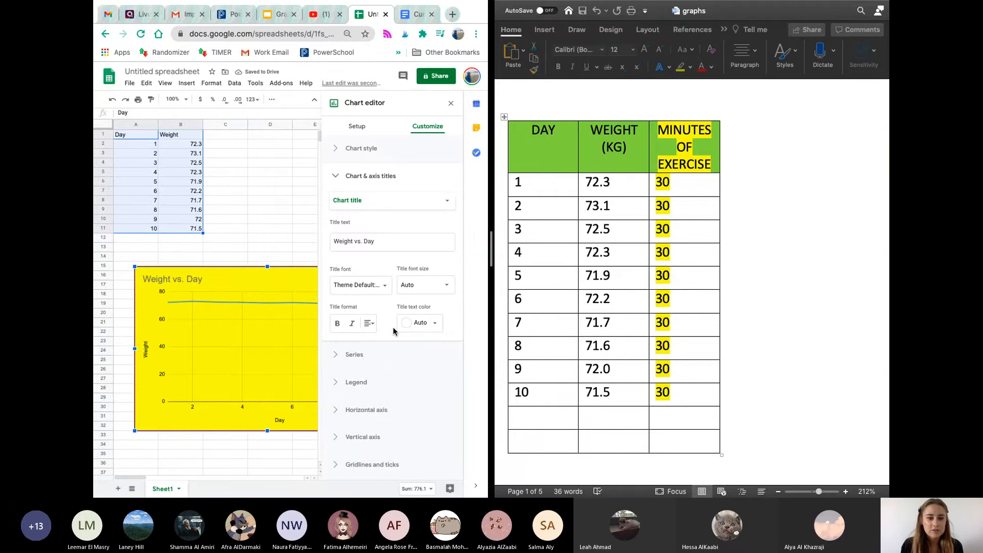
{"action": "left_click", "coordinate": [429, 284]}
{"action": "left_click", "coordinate": [418, 376]}
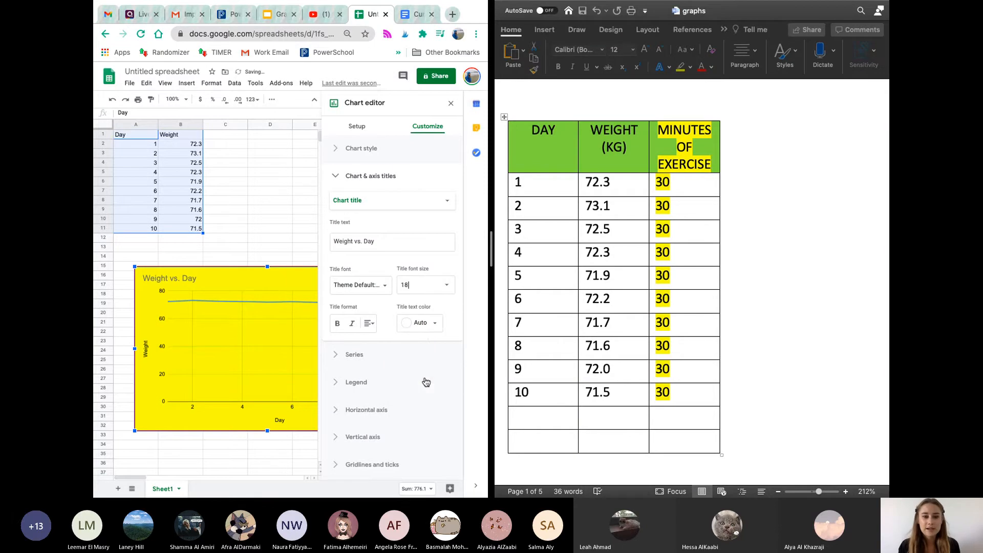
Set the weight series line to 8px thickness and blue, and close the chart editor.
{"action": "left_click", "coordinate": [357, 356]}
{"action": "scroll", "coordinate": [369, 385], "scroll_direction": "down", "scroll_amount": 4}
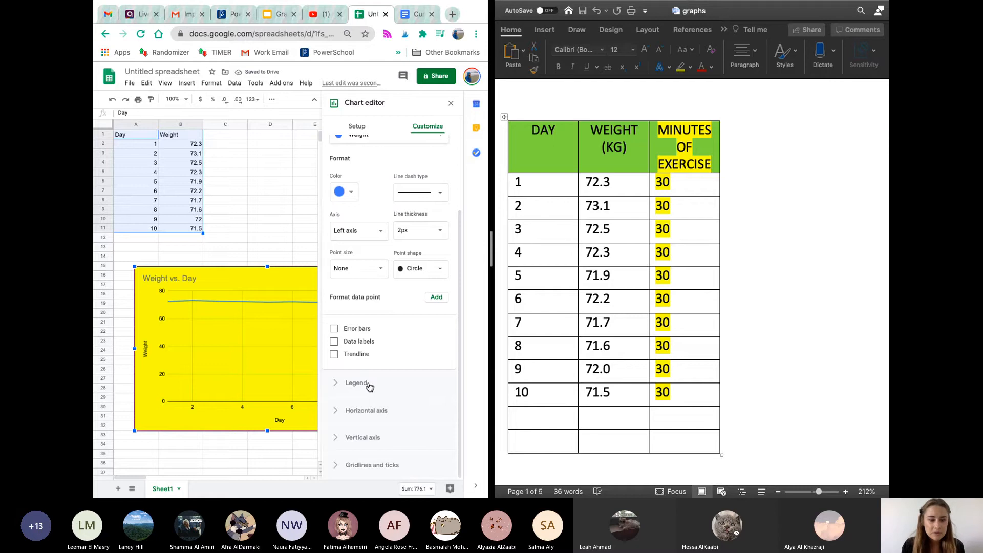
{"action": "left_click", "coordinate": [424, 230]}
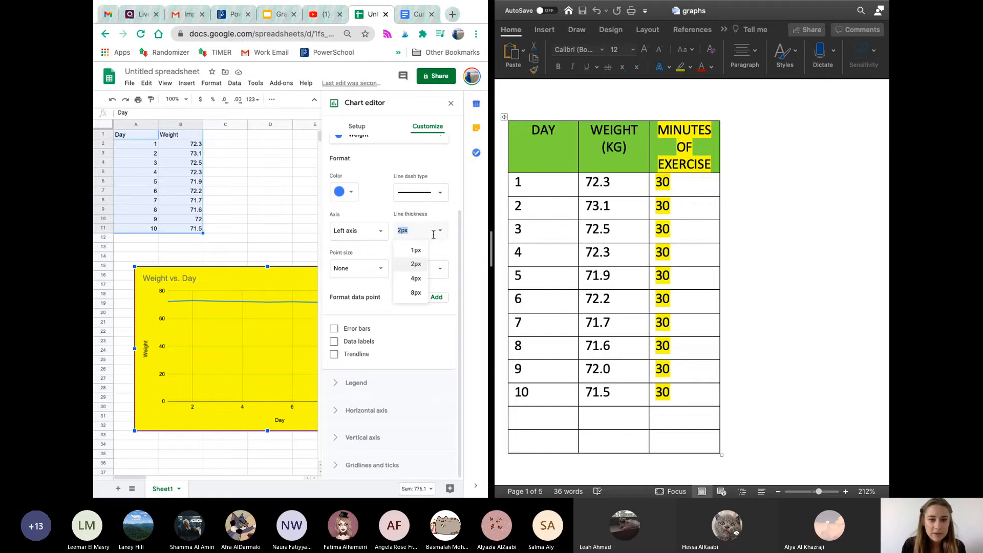
{"action": "left_click", "coordinate": [410, 295]}
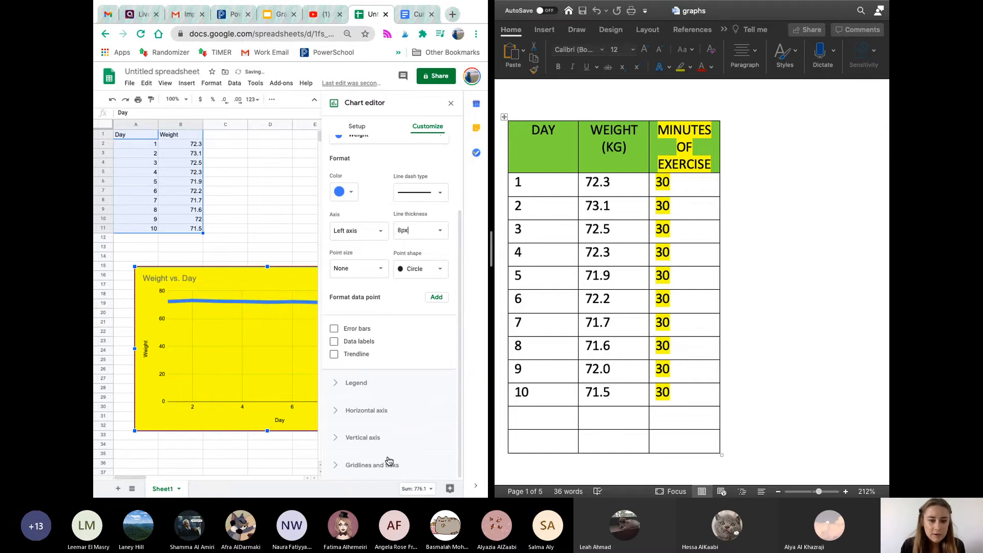
{"action": "left_click", "coordinate": [351, 193]}
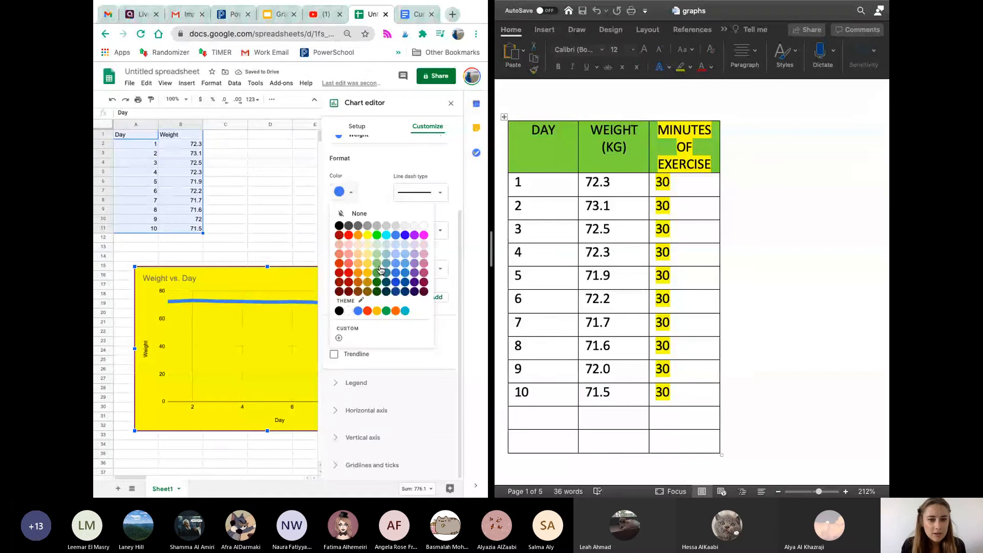
{"action": "left_click", "coordinate": [405, 235]}
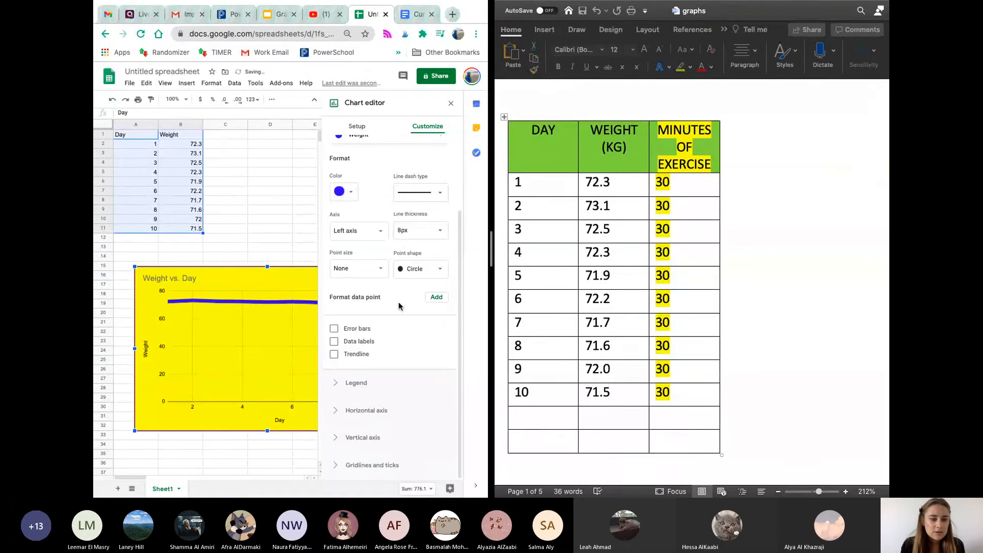
{"action": "left_click", "coordinate": [364, 438]}
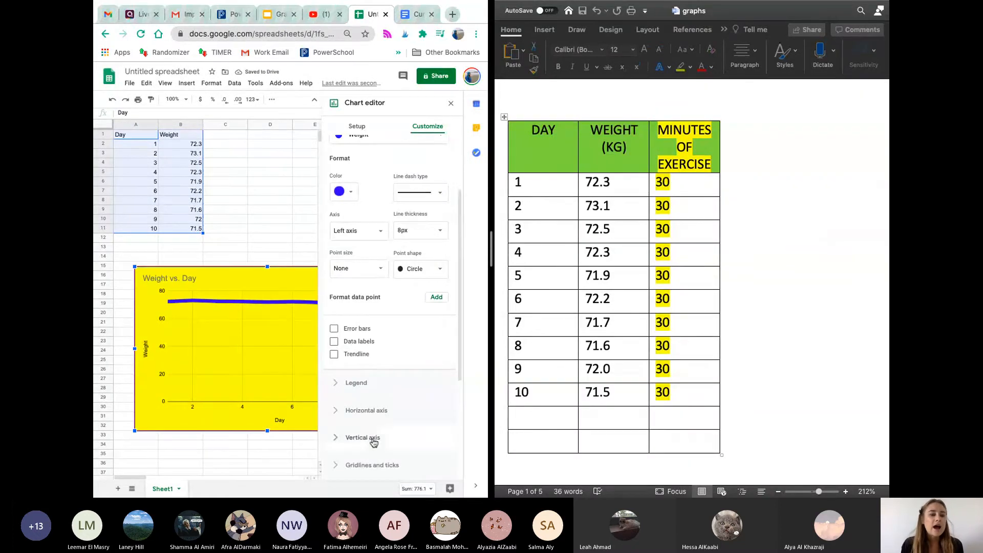
{"action": "left_click", "coordinate": [451, 103]}
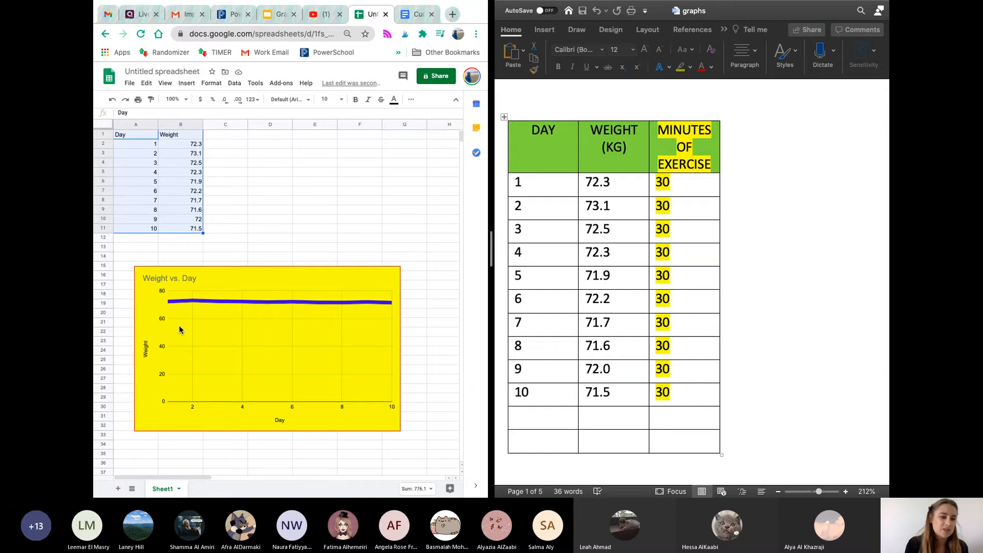
Reopen the chart editor, limit the chart's vertical axis to a minimum of 71 and a maximum of 74, and close the editor.
{"action": "left_click", "coordinate": [224, 331]}
{"action": "double_click", "coordinate": [224, 331]}
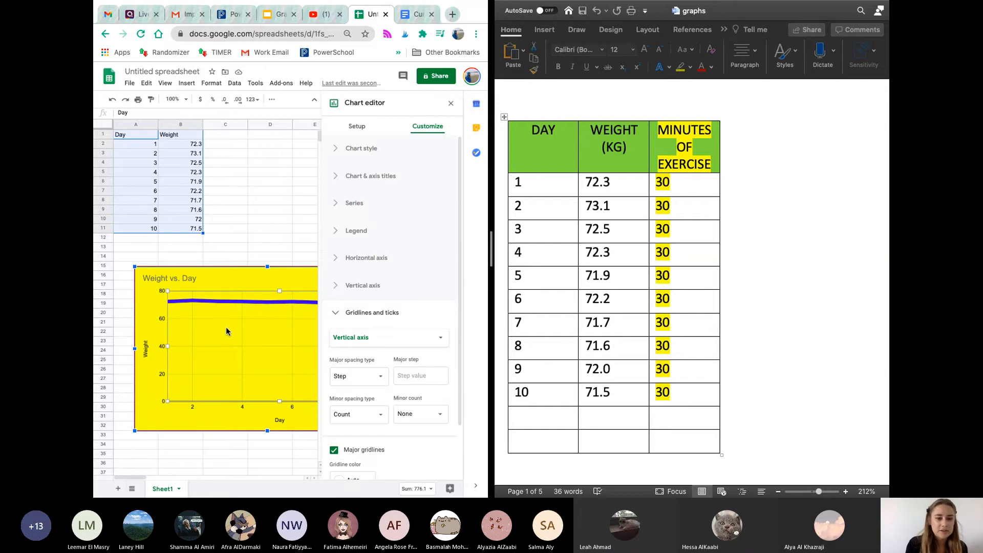
{"action": "scroll", "coordinate": [389, 321], "scroll_direction": "down", "scroll_amount": 1}
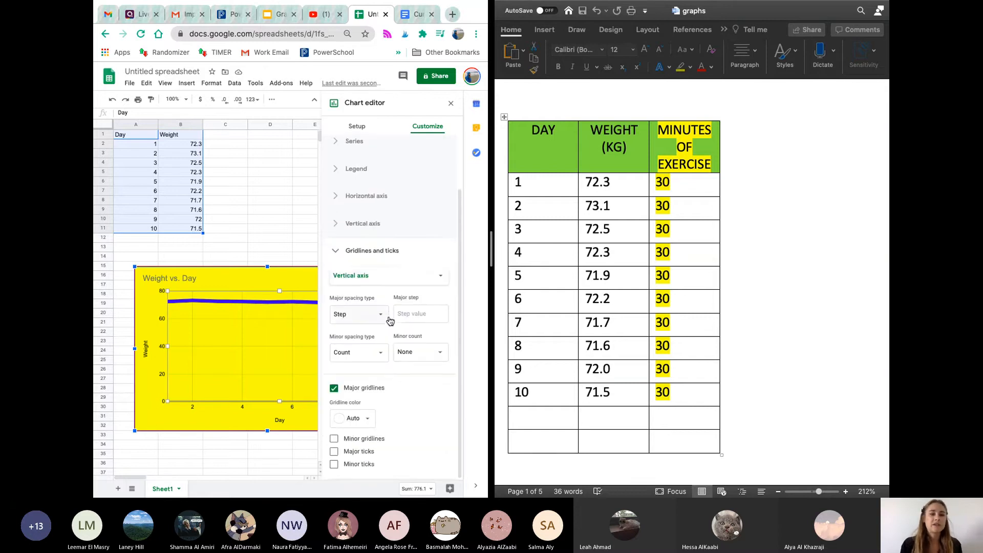
{"action": "left_click", "coordinate": [342, 253]}
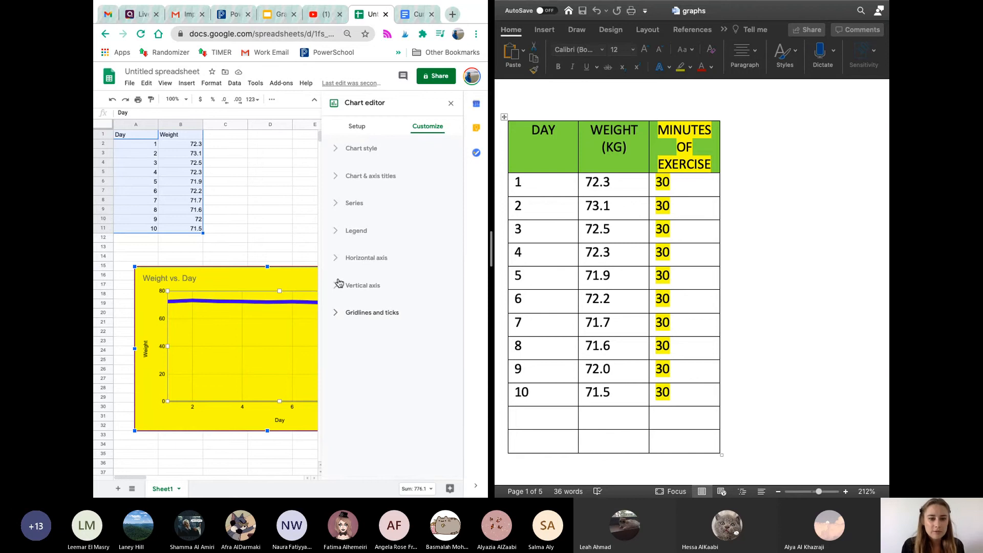
{"action": "left_click", "coordinate": [341, 285]}
{"action": "scroll", "coordinate": [388, 309], "scroll_direction": "down", "scroll_amount": 1}
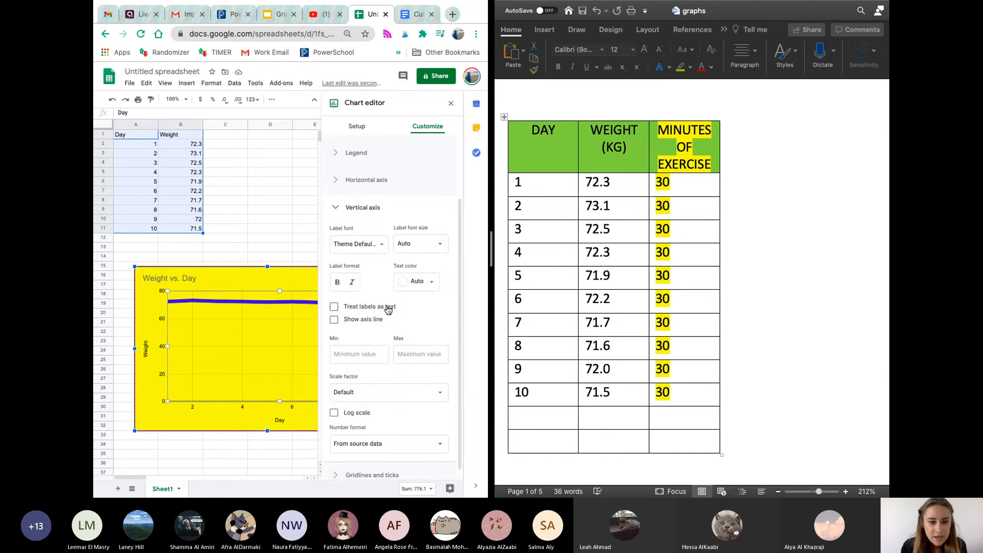
{"action": "left_click", "coordinate": [358, 350]}
{"action": "type", "text": "7"}
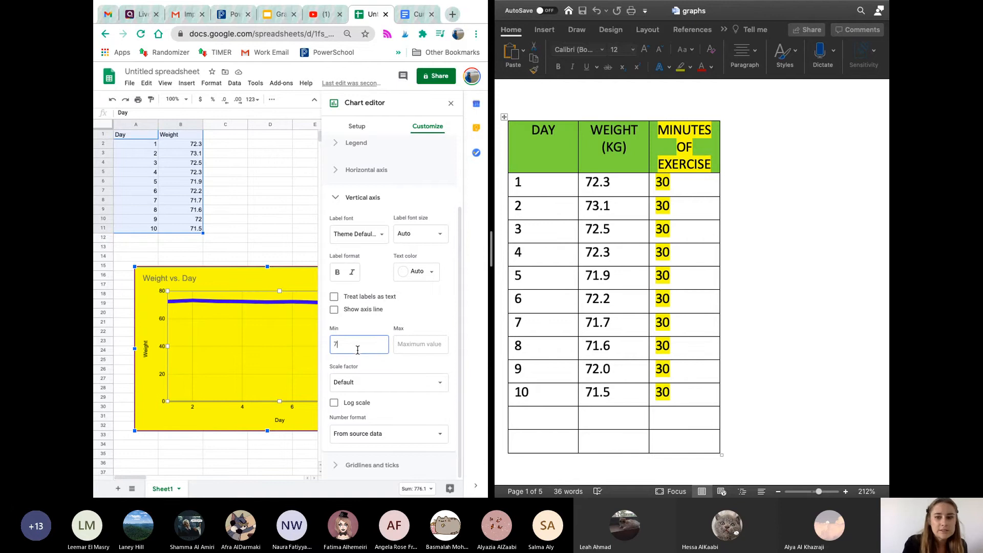
{"action": "left_click", "coordinate": [415, 349]}
{"action": "type", "text": "74"}
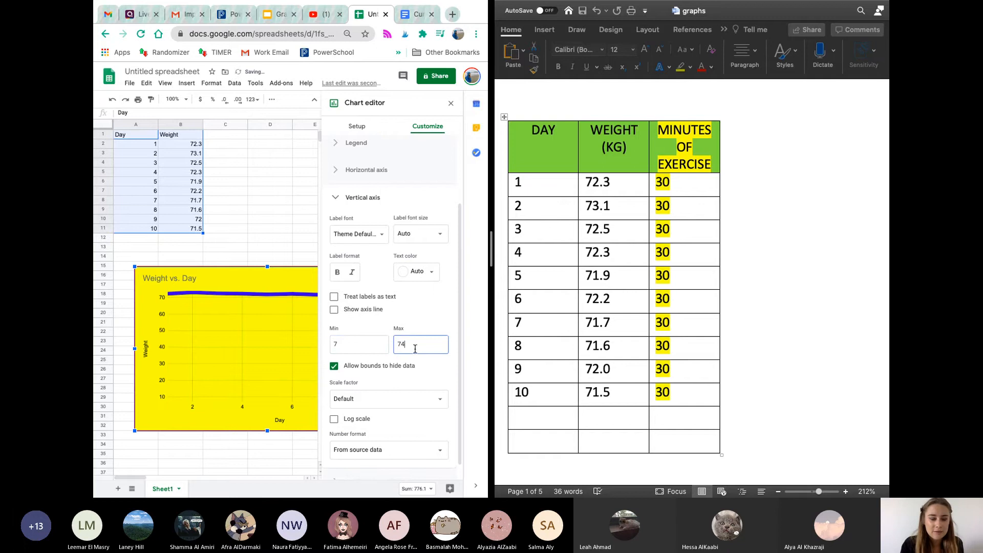
{"action": "left_click", "coordinate": [365, 344]}
{"action": "type", "text": "1"}
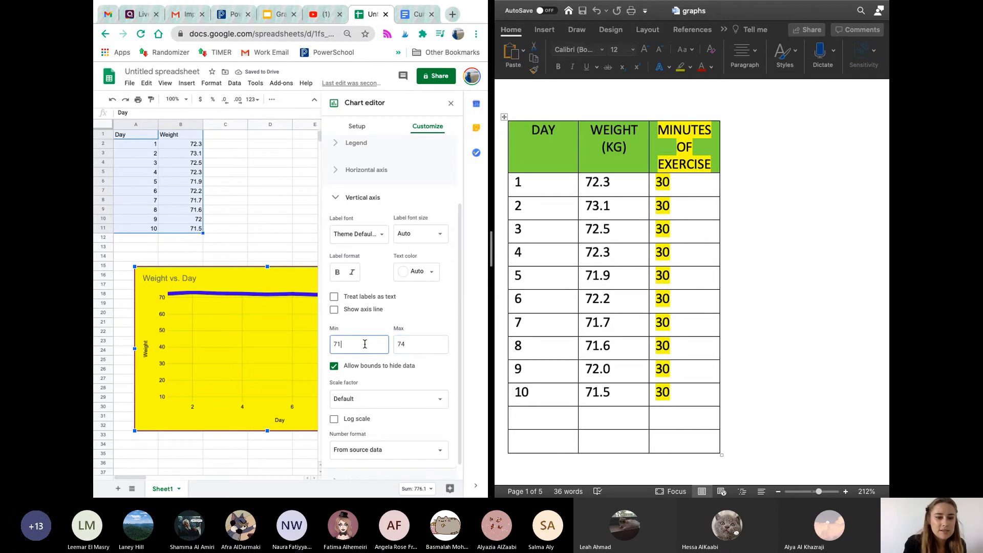
{"action": "left_click", "coordinate": [286, 257]}
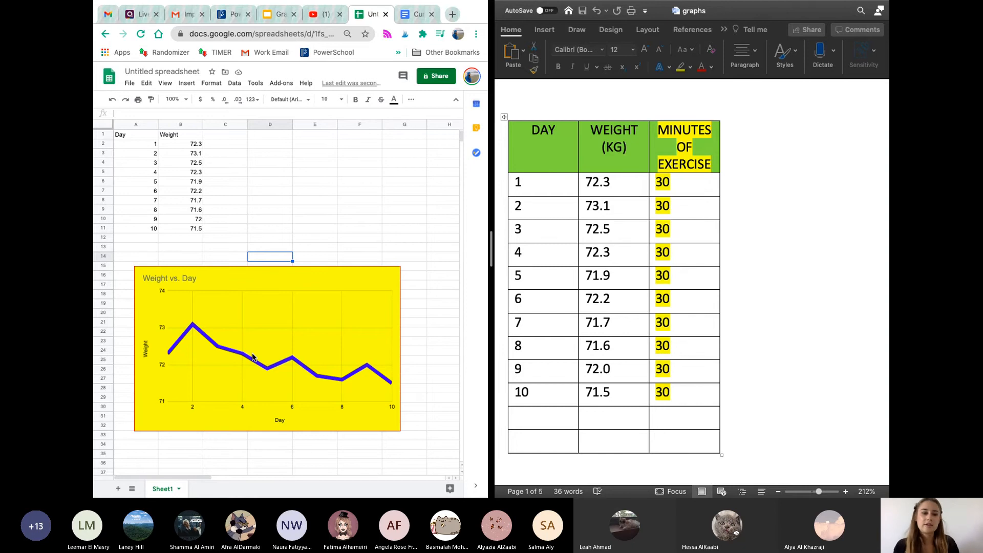
{"action": "left_click", "coordinate": [340, 313]}
{"action": "left_click", "coordinate": [342, 231]}
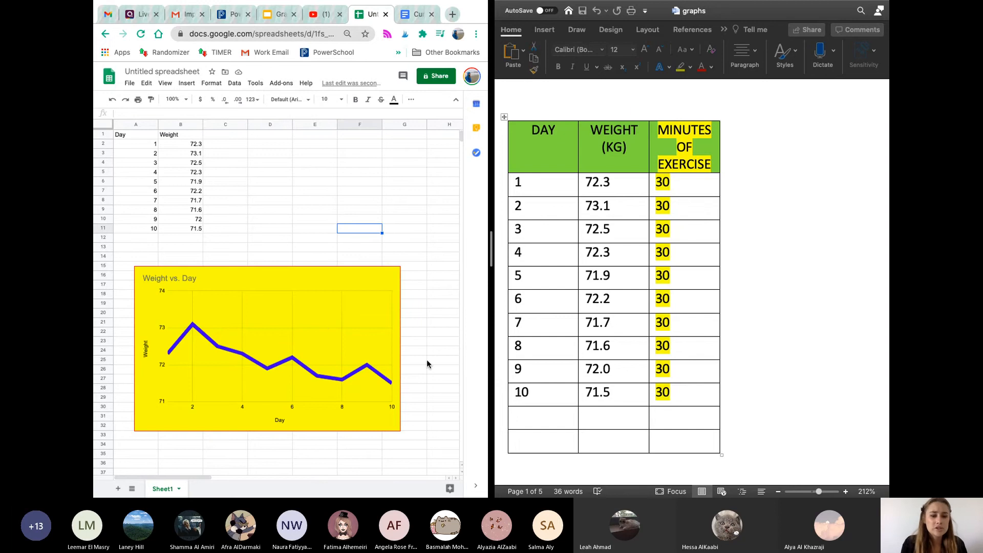
{"action": "left_click", "coordinate": [409, 360]}
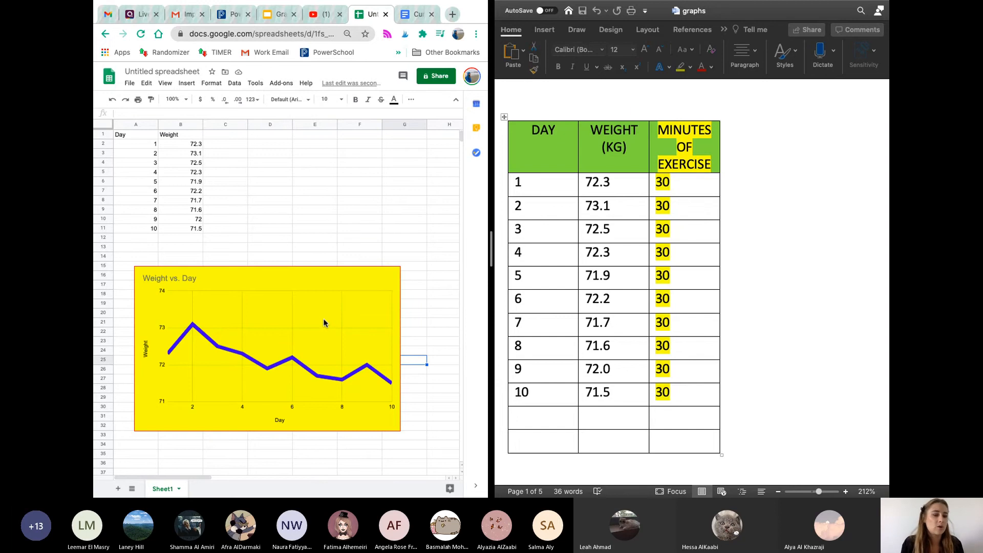
{"action": "left_click", "coordinate": [362, 248]}
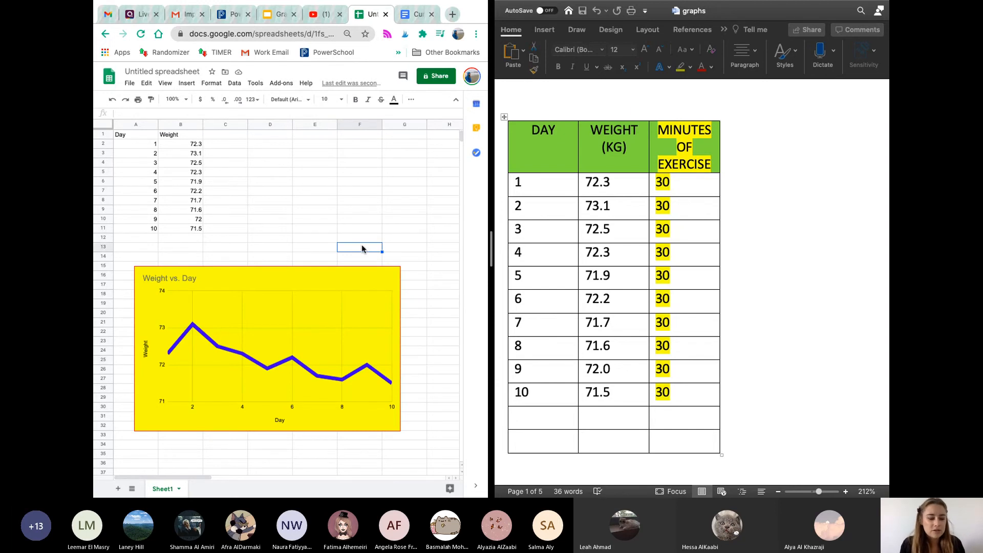
{"action": "right_click", "coordinate": [361, 249]}
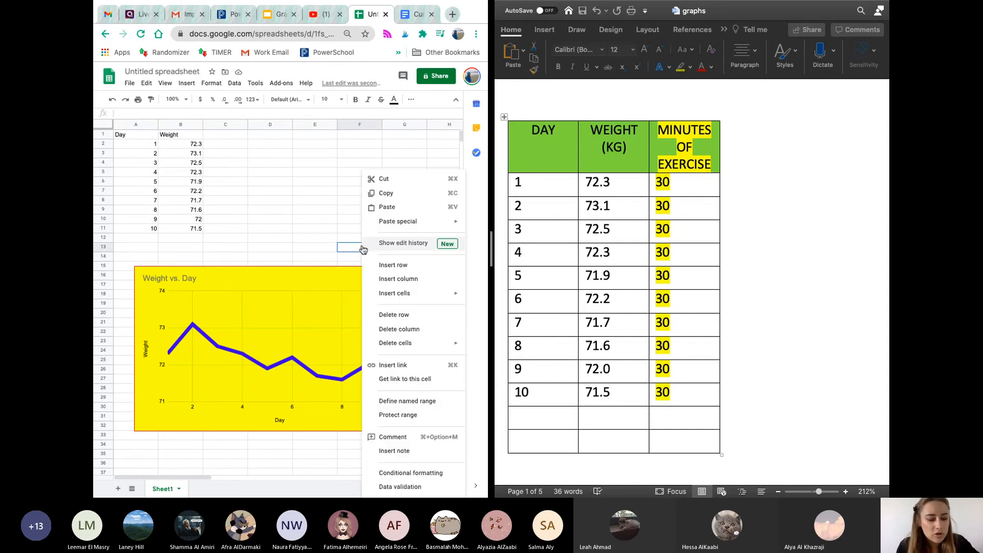
{"action": "left_click", "coordinate": [330, 250]}
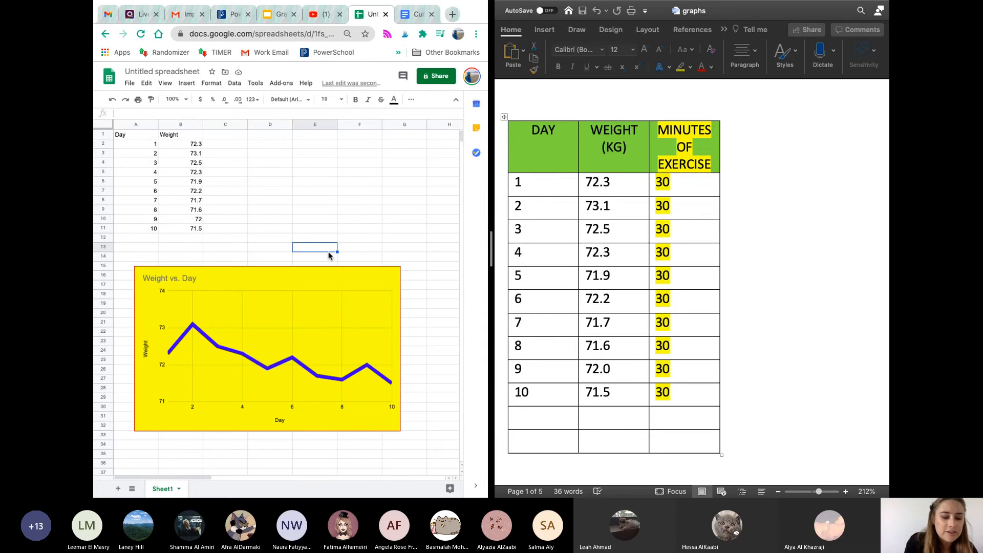
Copy a screenshot of the whole line chart and paste it onto the first slide of the Gravity Graphing presentation in Google Slides.
{"action": "key", "text": "super+shift+4"}
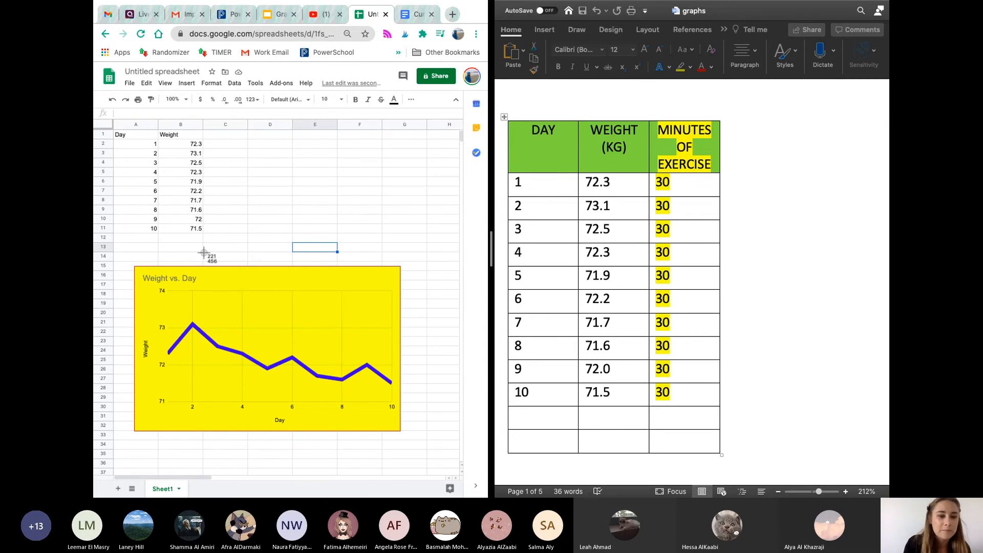
{"action": "left_click_drag", "start_coordinate": [135, 266], "coordinate": [401, 435]}
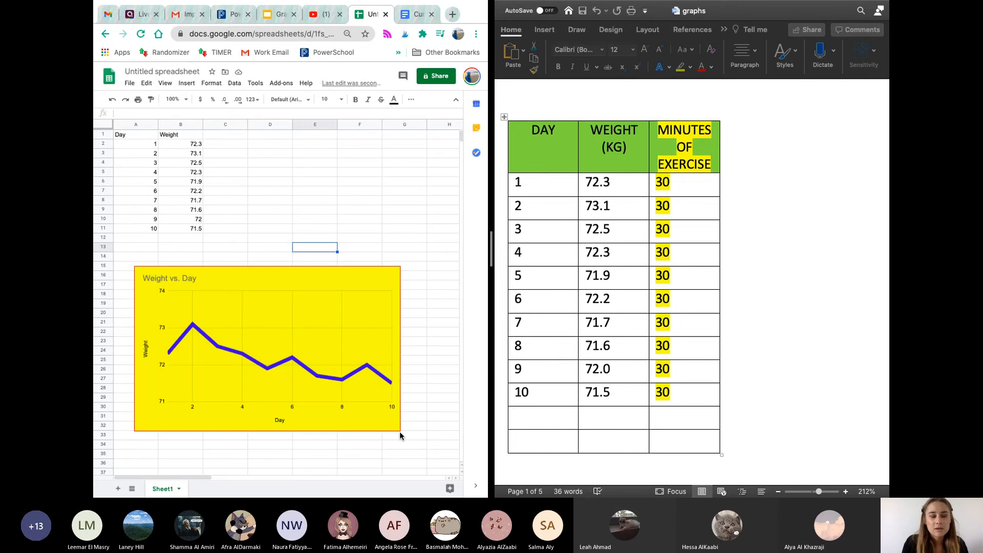
{"action": "left_click", "coordinate": [250, 6]}
{"action": "left_click", "coordinate": [313, 351]}
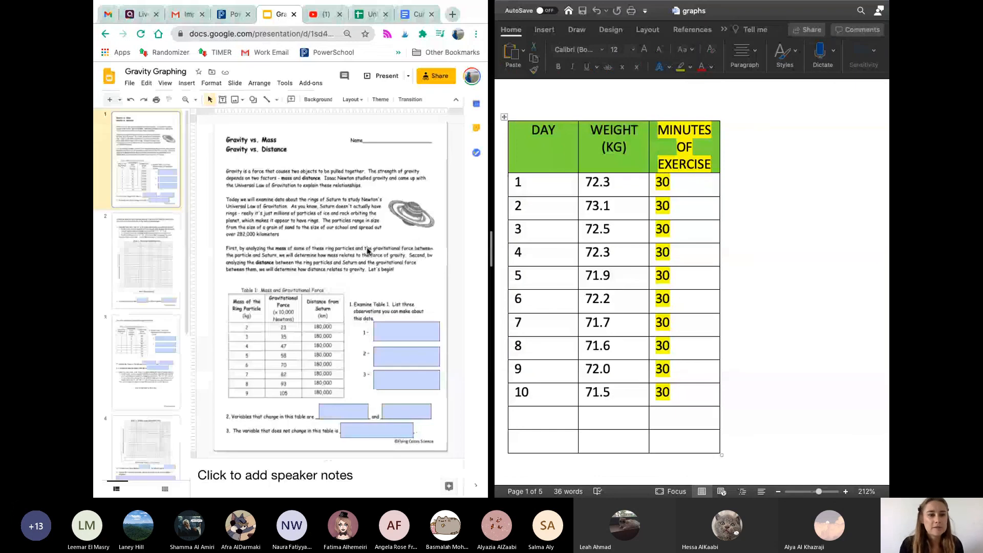
{"action": "key", "text": "super+v"}
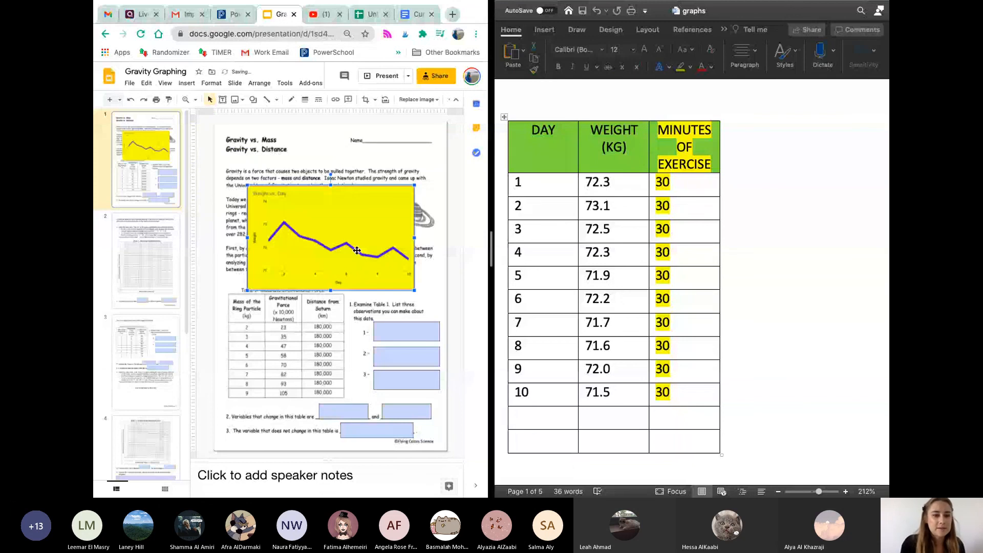
Move the pasted chart image from the first slide to the second slide with the blank graph grid.
{"action": "key", "text": "super+x"}
{"action": "left_click", "coordinate": [163, 257]}
{"action": "key", "text": "super+v"}
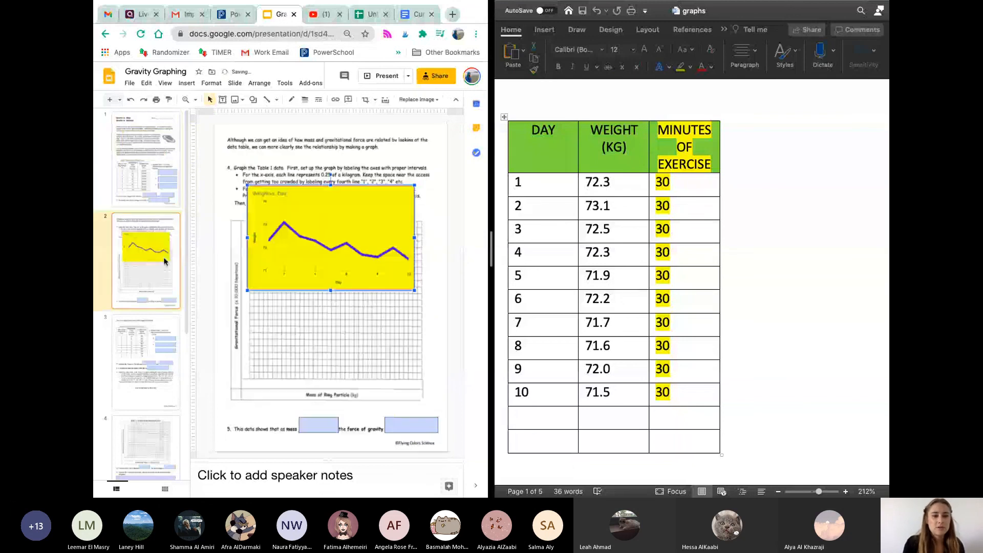